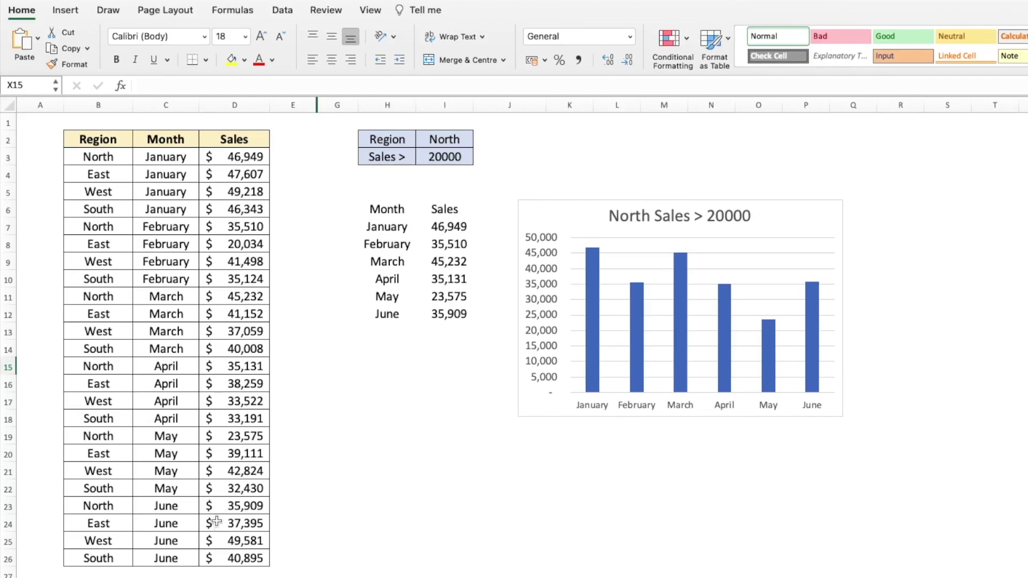
In the example sheet, set the region in I2 to East and the sales threshold in I3 to 40000.
{"action": "left_click", "coordinate": [459, 140]}
{"action": "left_click", "coordinate": [480, 140]}
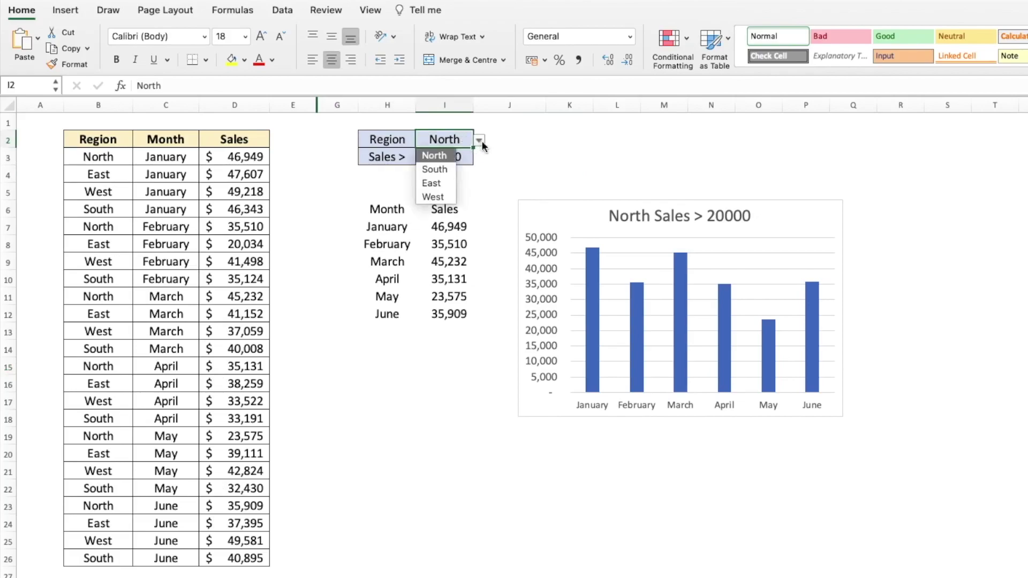
{"action": "left_click", "coordinate": [448, 181]}
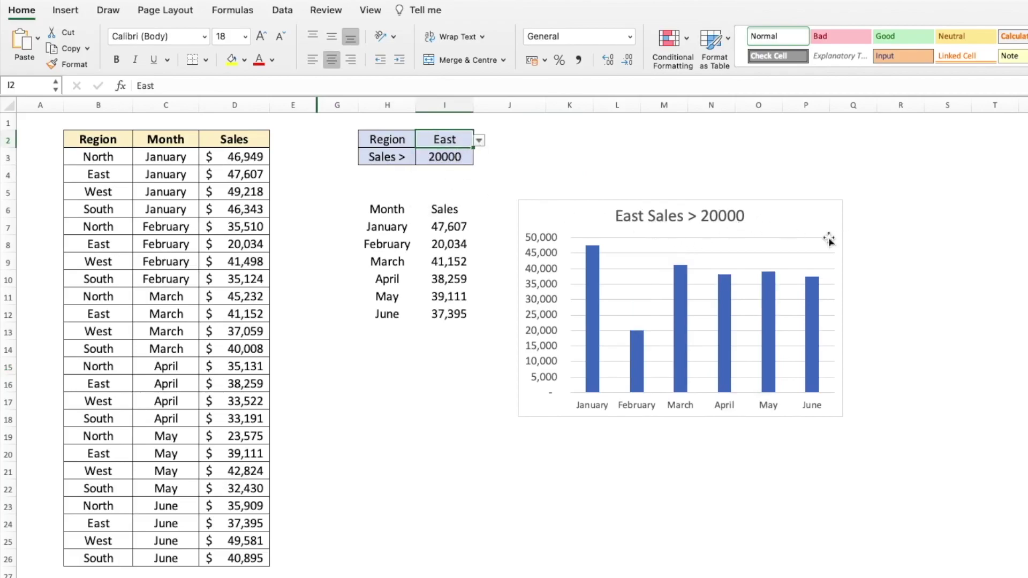
{"action": "left_click", "coordinate": [449, 156]}
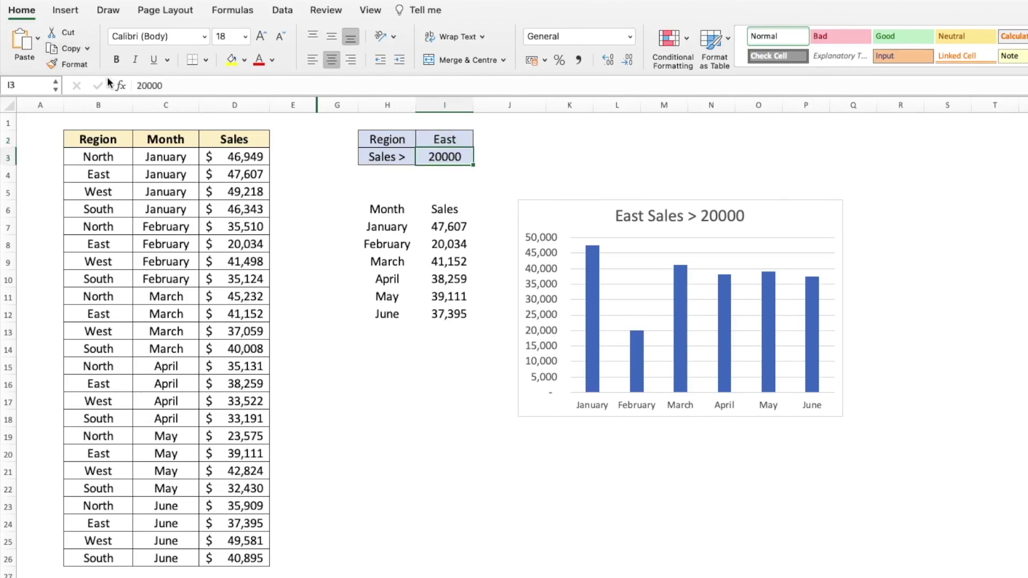
{"action": "left_click", "coordinate": [139, 85]}
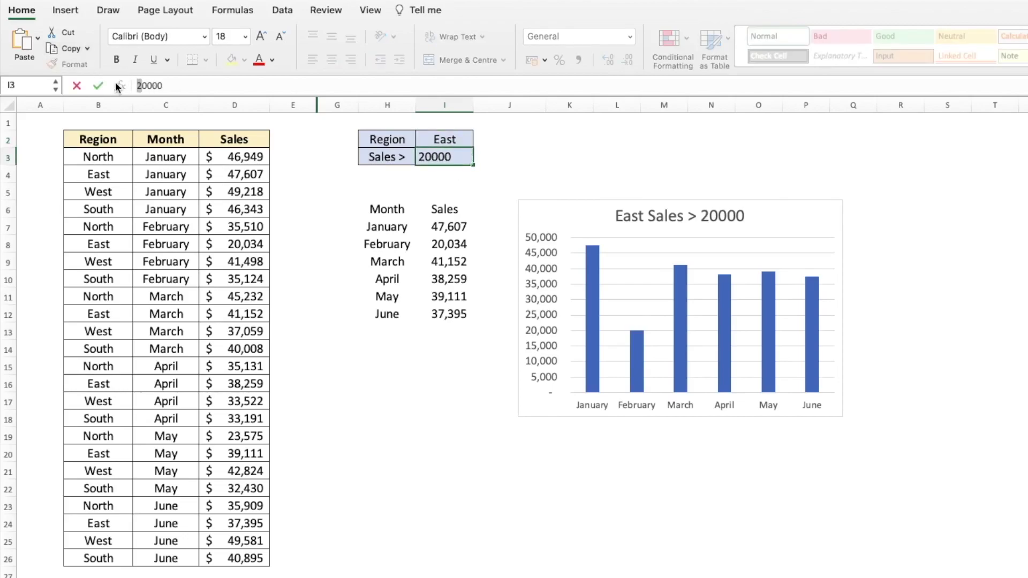
{"action": "key", "text": "Return"}
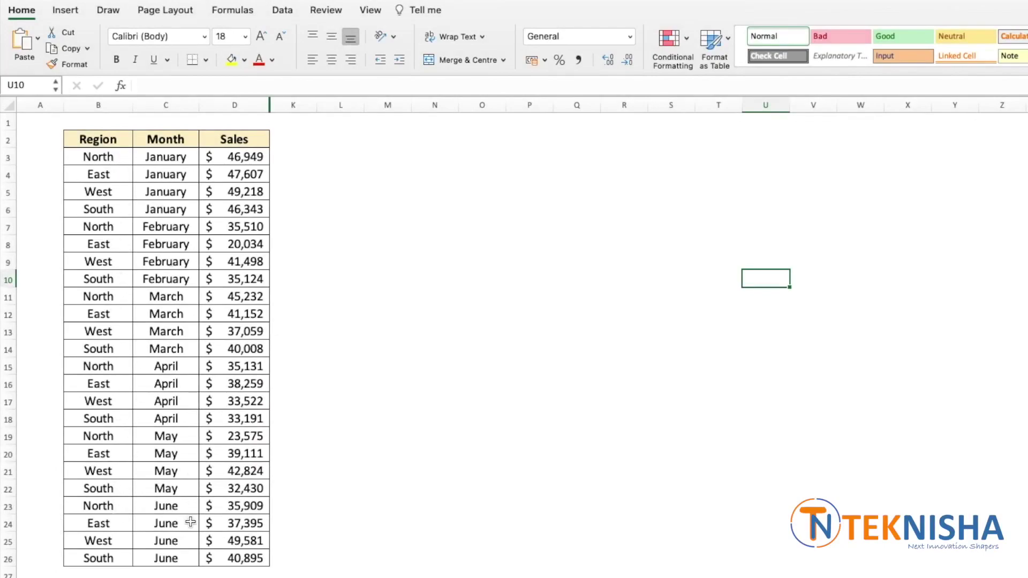
Unhide columns E through J to reveal the Filter Criteria block (East, 30000).
{"action": "key", "text": "Up"}
{"action": "key", "text": "Up"}
{"action": "key", "text": "Up"}
{"action": "key", "text": "Up"}
{"action": "key", "text": "Up"}
{"action": "key", "text": "Up"}
{"action": "key", "text": "Up"}
{"action": "key", "text": "Up"}
{"action": "key", "text": "Left"}
{"action": "key", "text": "Left"}
{"action": "key", "text": "Left"}
{"action": "key", "text": "Left"}
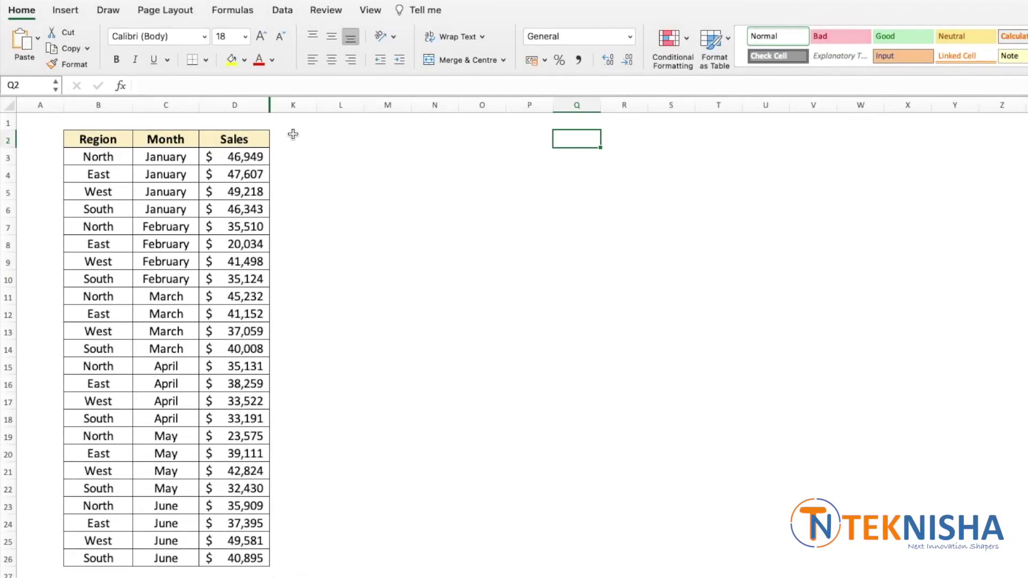
{"action": "left_click_drag", "start_coordinate": [259, 105], "coordinate": [285, 102]}
{"action": "right_click", "coordinate": [288, 105]}
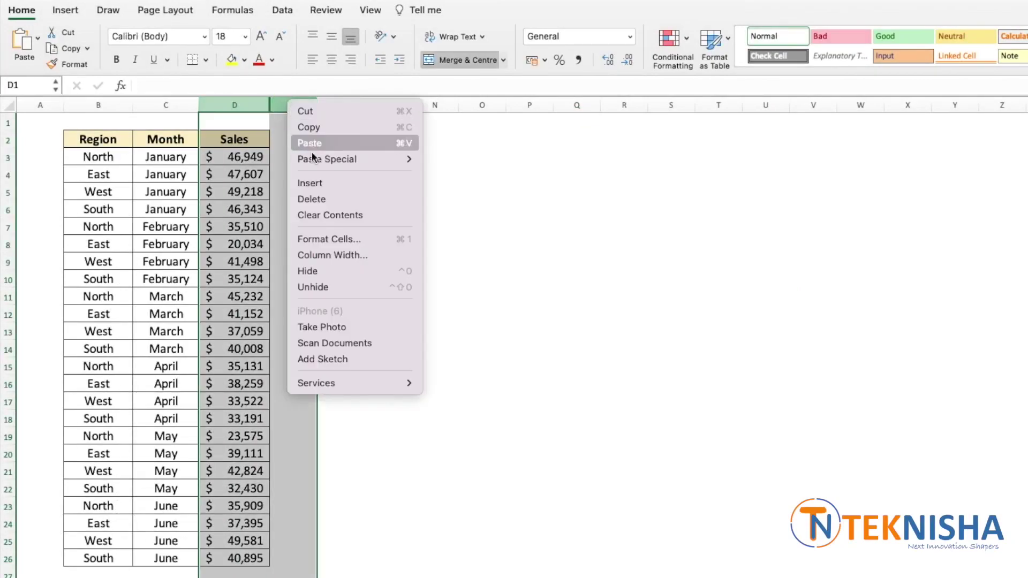
{"action": "left_click", "coordinate": [335, 286]}
{"action": "left_click", "coordinate": [630, 262]}
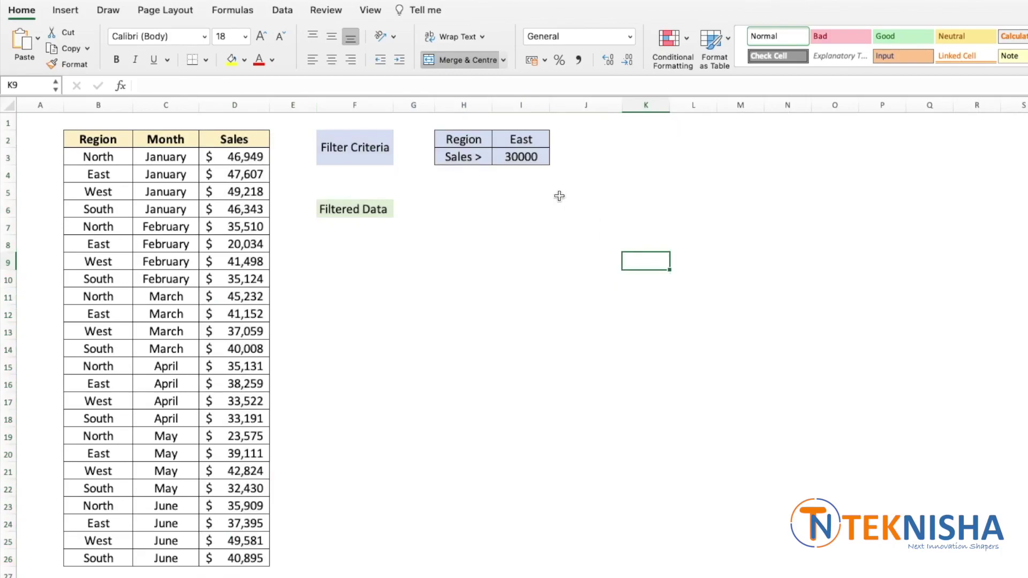
Mark out the Filtered Data output area below the label and select cell H6.
{"action": "key", "text": "Right"}
{"action": "key", "text": "Right"}
{"action": "key", "text": "Up"}
{"action": "key", "text": "Up"}
{"action": "key", "text": "Up"}
{"action": "key", "text": "Up"}
{"action": "key", "text": "Up"}
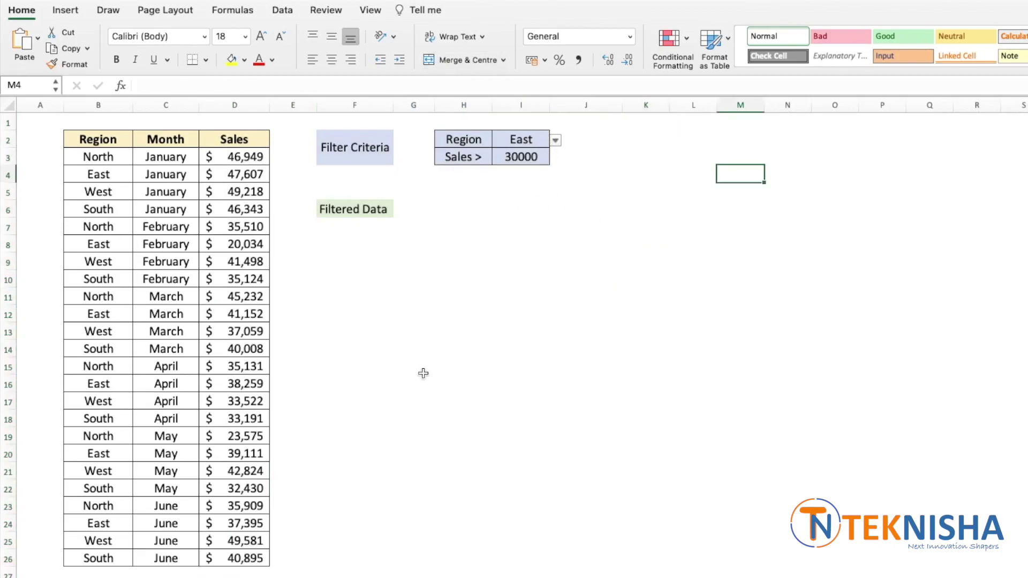
{"action": "left_click_drag", "start_coordinate": [443, 209], "coordinate": [581, 451]}
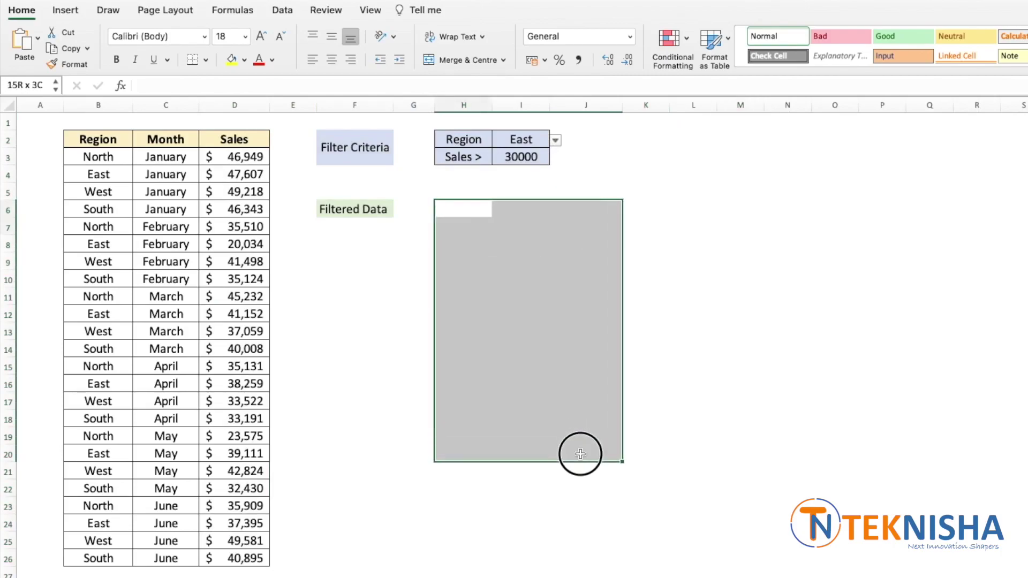
{"action": "left_click", "coordinate": [712, 307]}
{"action": "left_click", "coordinate": [693, 191]}
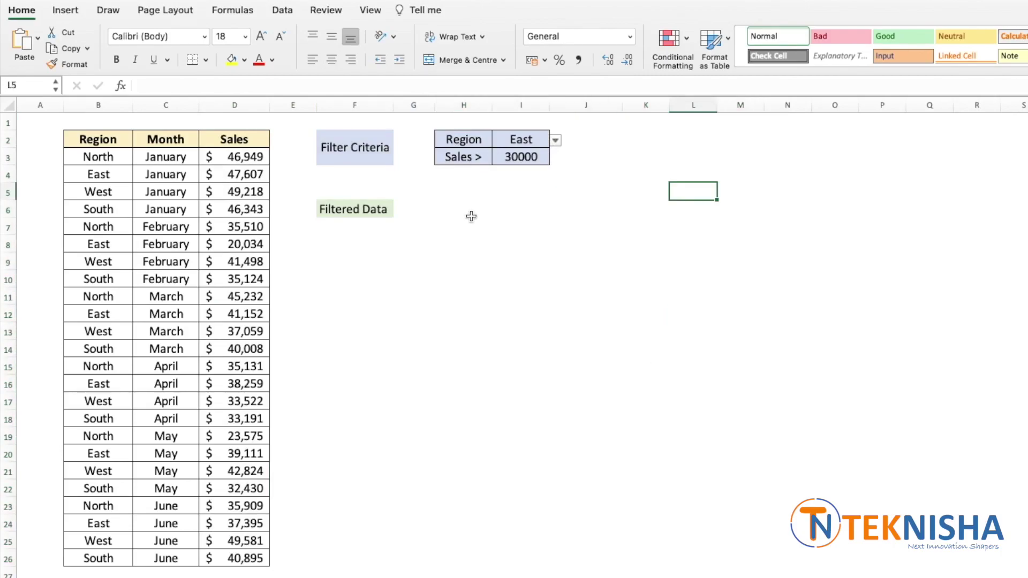
{"action": "left_click", "coordinate": [465, 209]}
Add the headings Month in H6 and Sales in I6 for the Filtered Data area.
{"action": "type", "text": "Month"}
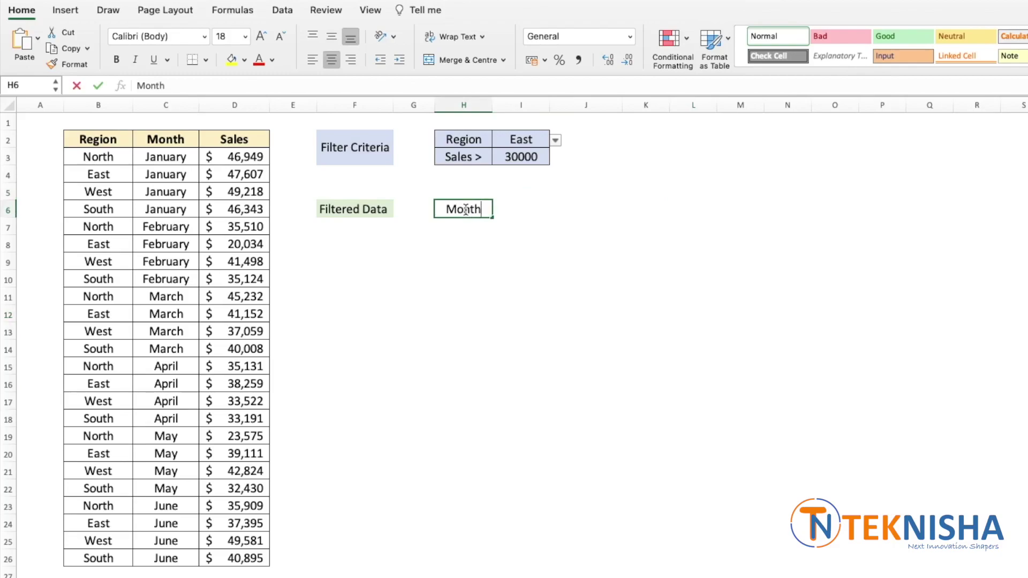
{"action": "key", "text": "Tab"}
{"action": "type", "text": "Sales"}
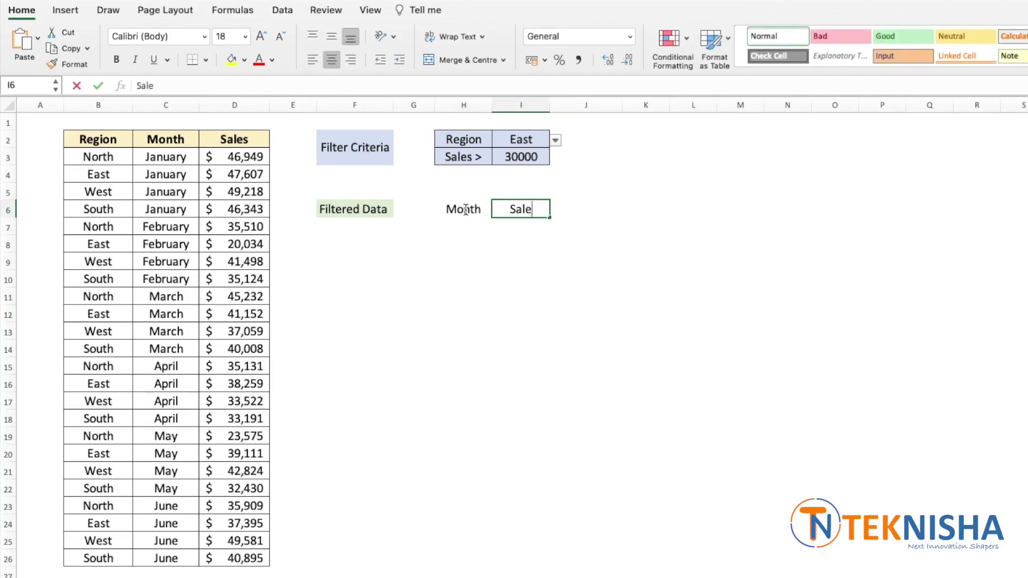
{"action": "key", "text": "Return"}
{"action": "key", "text": "Left"}
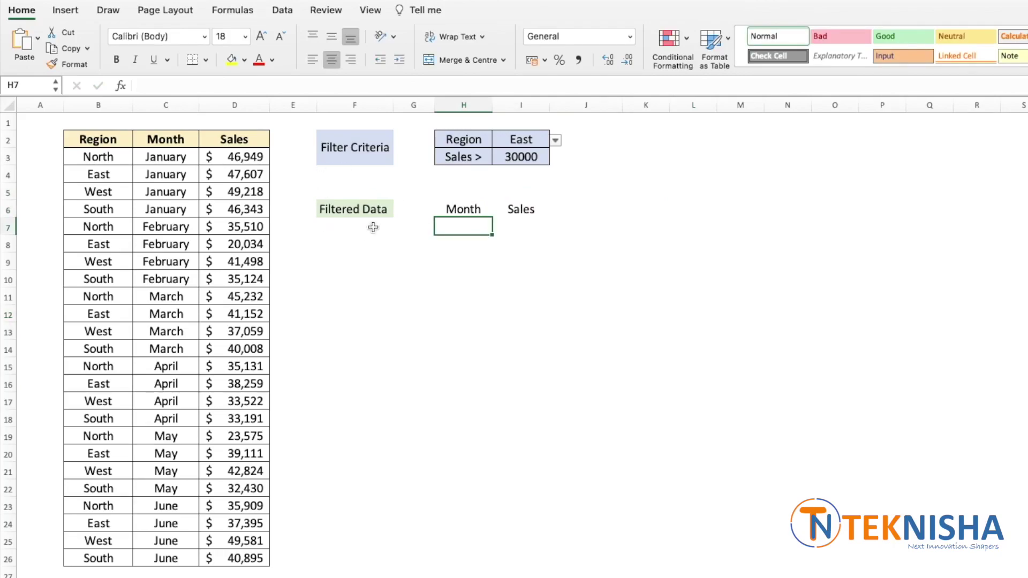
{"action": "left_click", "coordinate": [789, 232]}
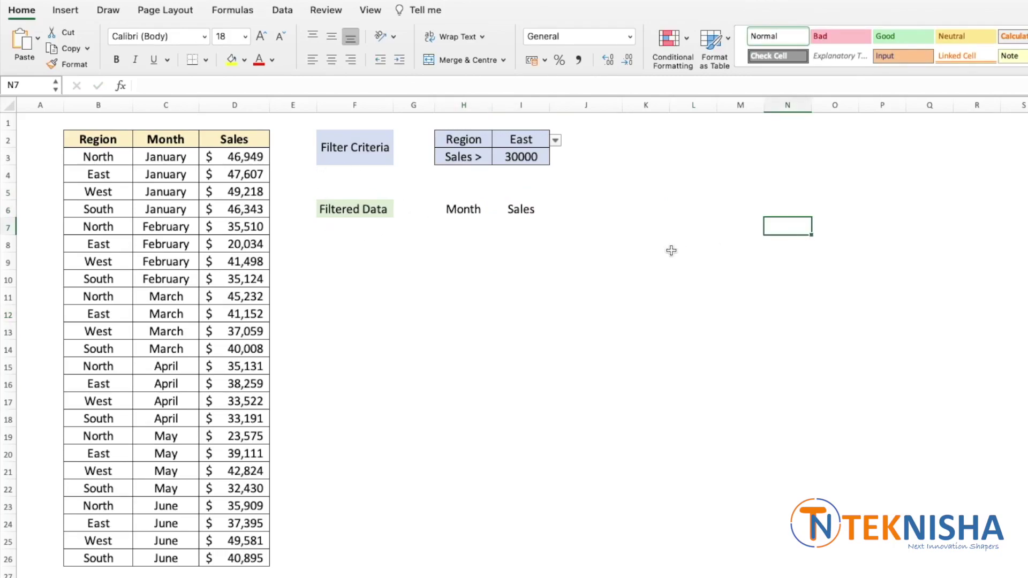
{"action": "left_click", "coordinate": [463, 230]}
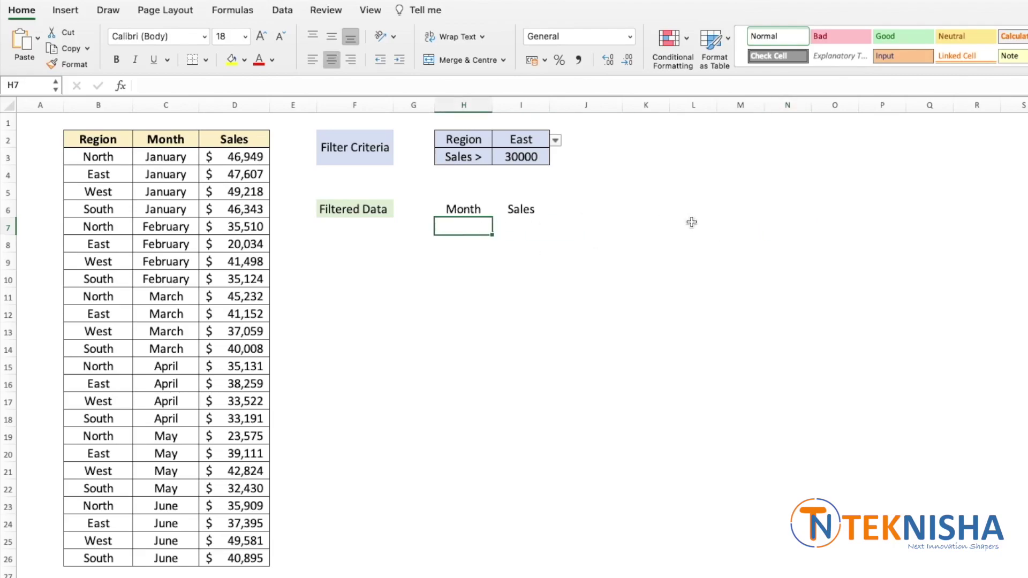
Start a FILTER formula in H7 that returns the Month and Sales range C3:D26.
{"action": "type", "text": "=filter("}
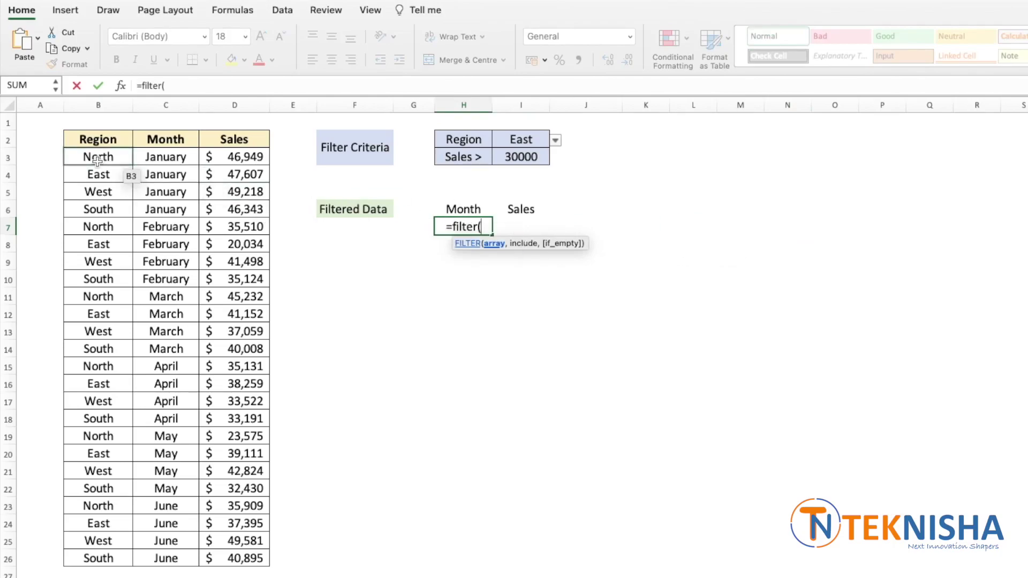
{"action": "left_click_drag", "start_coordinate": [147, 156], "coordinate": [233, 557]}
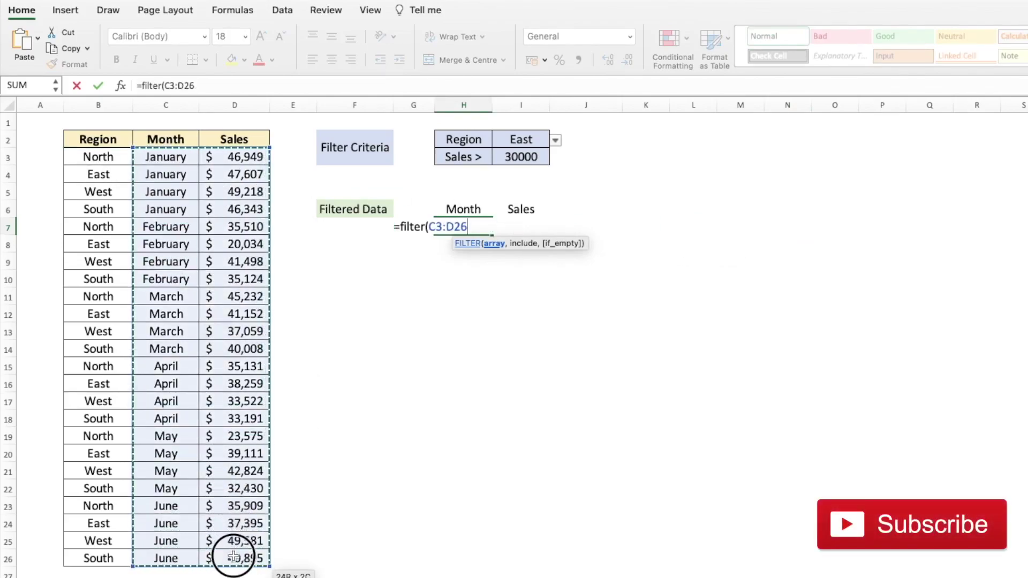
{"action": "left_click_drag", "start_coordinate": [234, 556], "coordinate": [234, 555]}
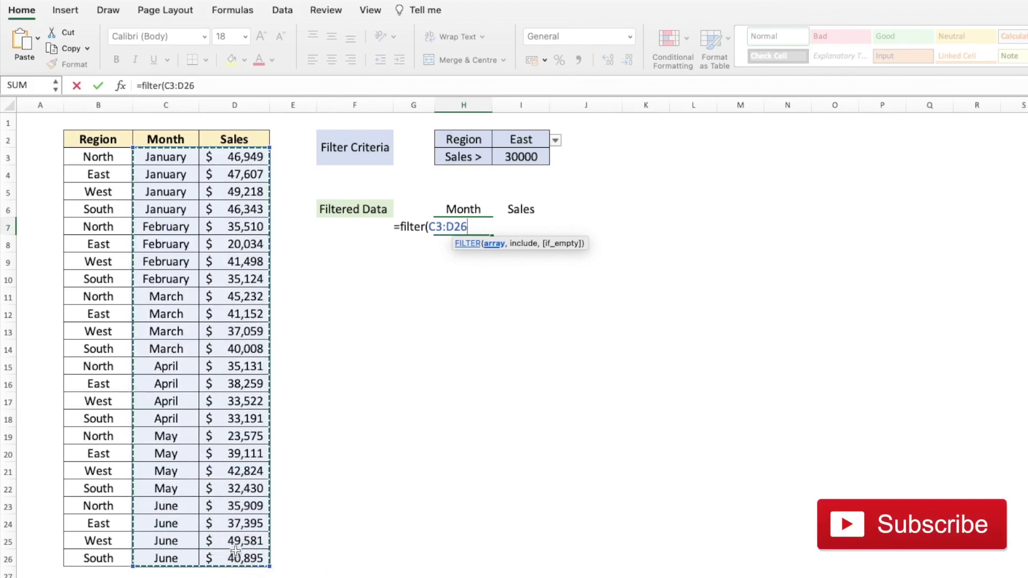
{"action": "type", "text": ",("}
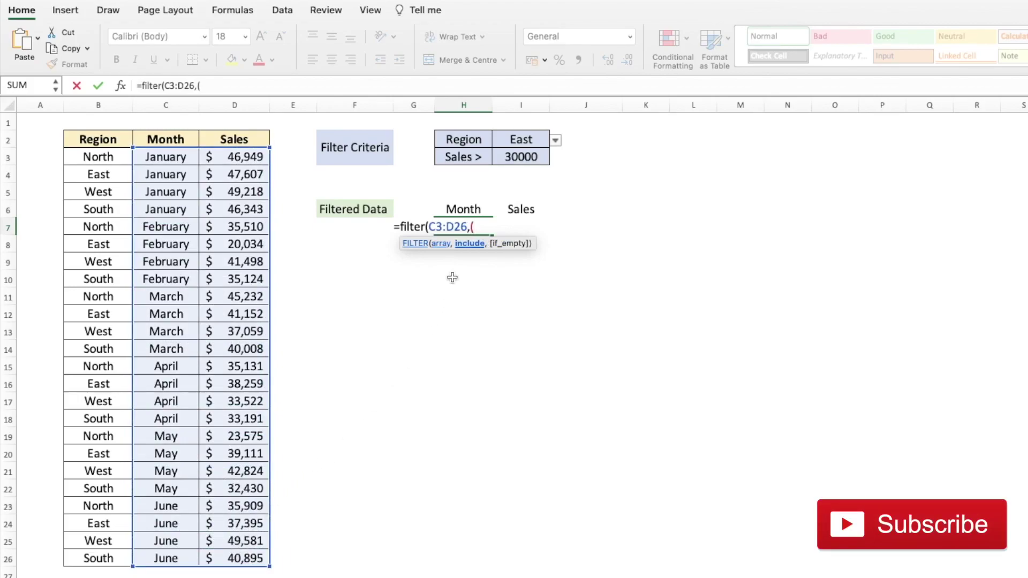
Add the conditions B3:B26=I2 and D3:D26>I3 with a "No data" fallback, and commit the formula.
{"action": "left_click_drag", "start_coordinate": [105, 158], "coordinate": [120, 552]}
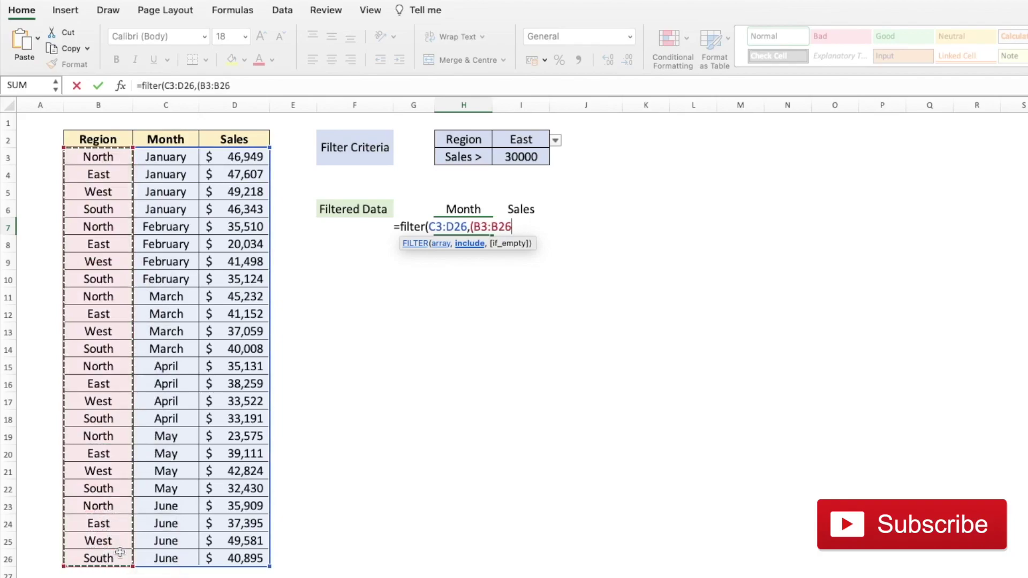
{"action": "type", "text": "="}
{"action": "left_click", "coordinate": [518, 139]}
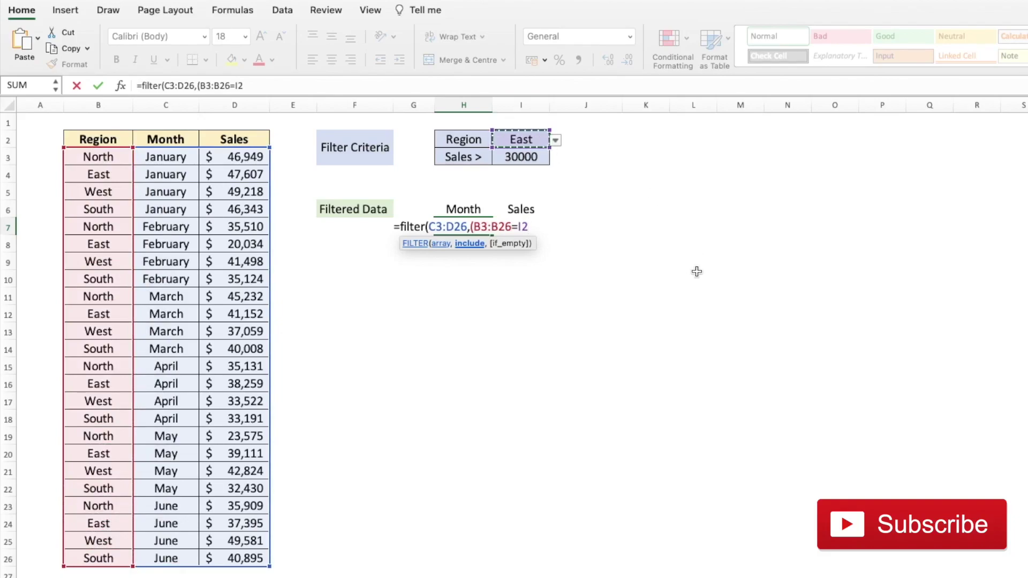
{"action": "type", "text": ")*("}
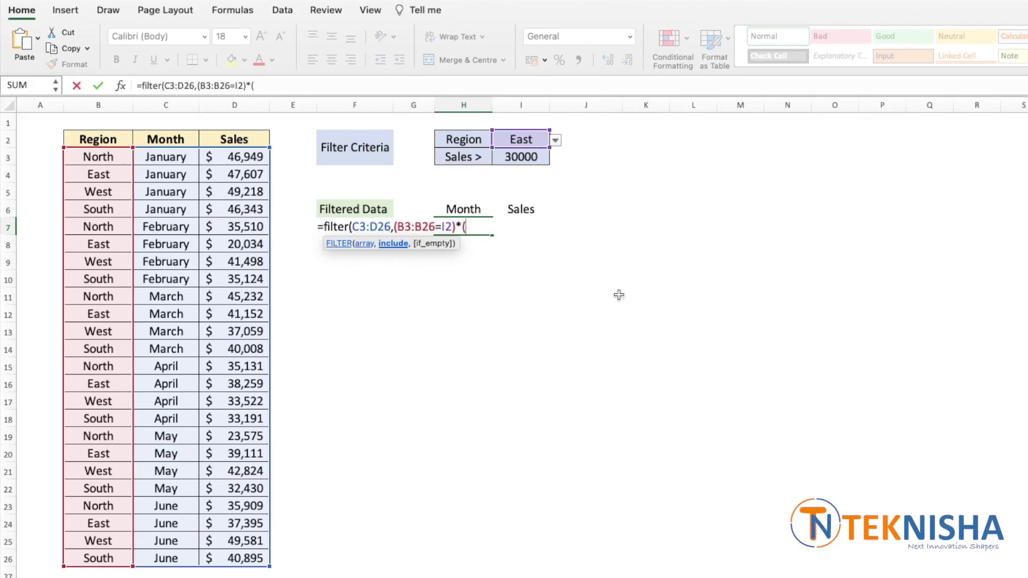
{"action": "left_click_drag", "start_coordinate": [235, 158], "coordinate": [236, 559]}
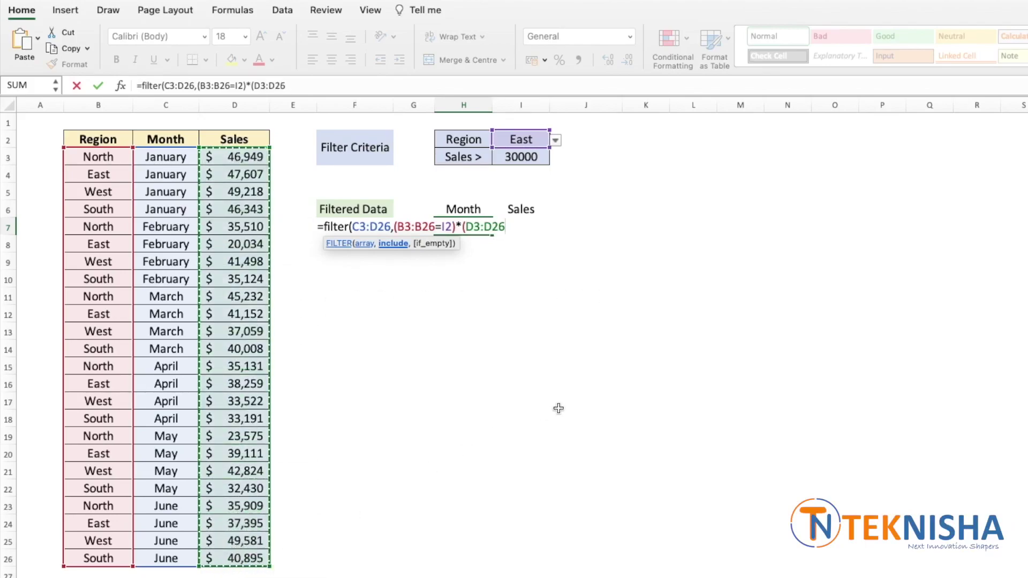
{"action": "type", "text": ">"}
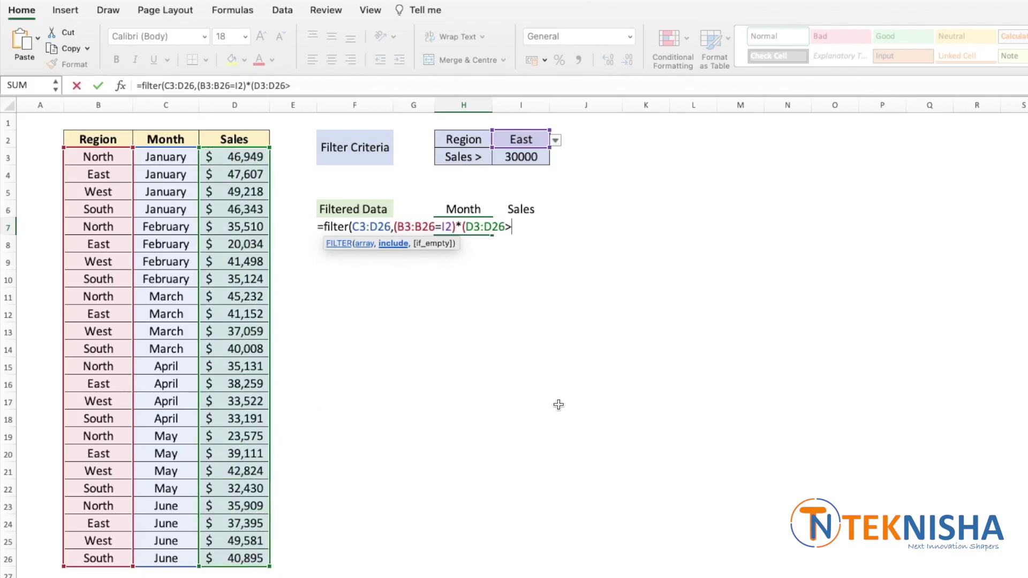
{"action": "left_click", "coordinate": [529, 157]}
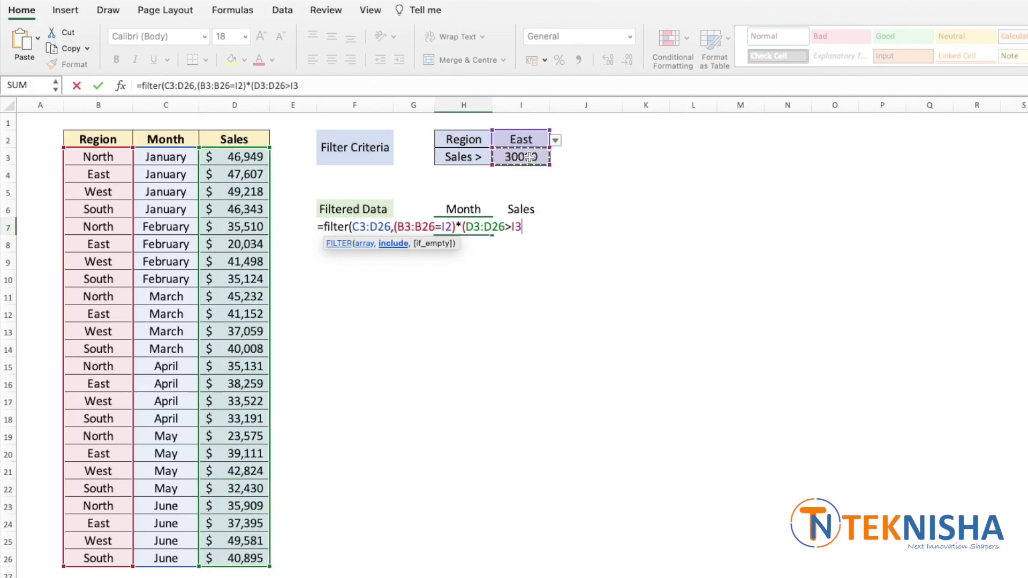
{"action": "type", "text": "),"}
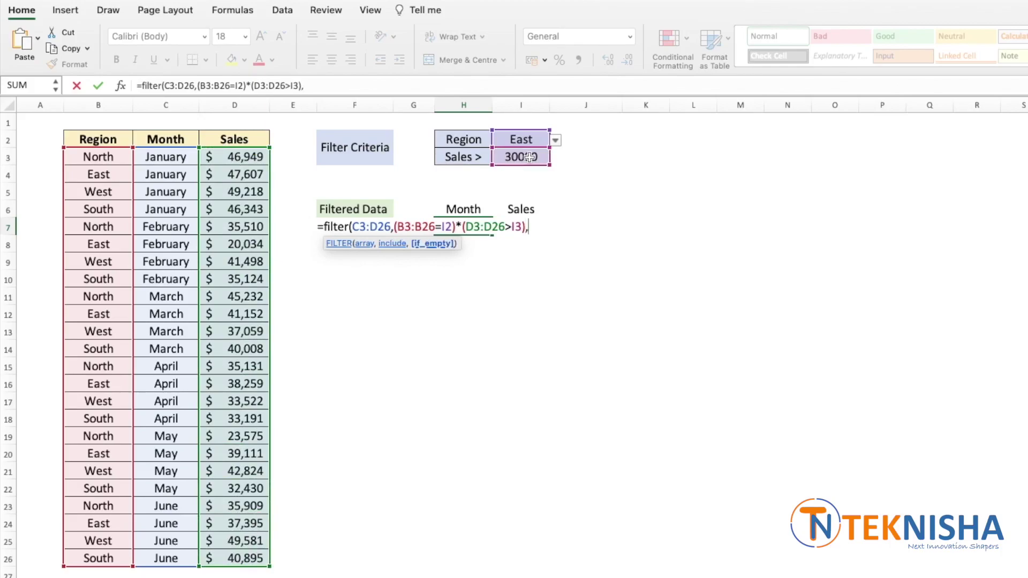
{"action": "type", "text": "\"No data"}
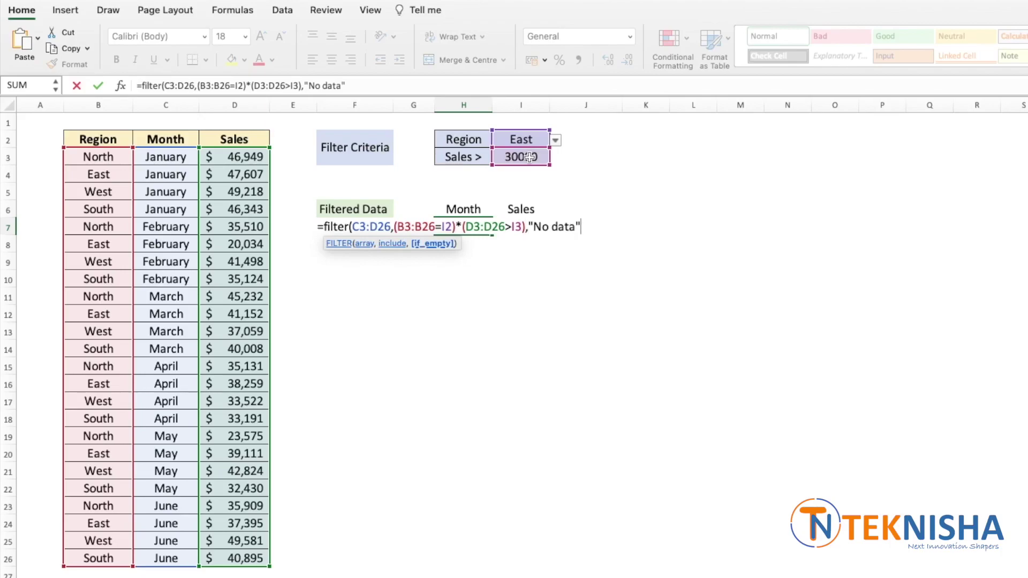
{"action": "type", "text": "\")"}
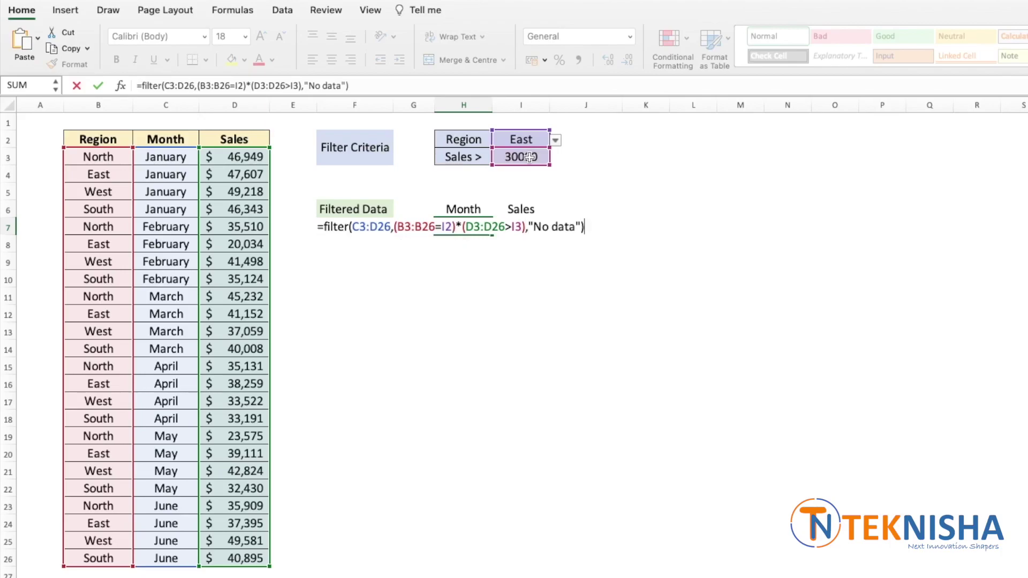
{"action": "key", "text": "Return"}
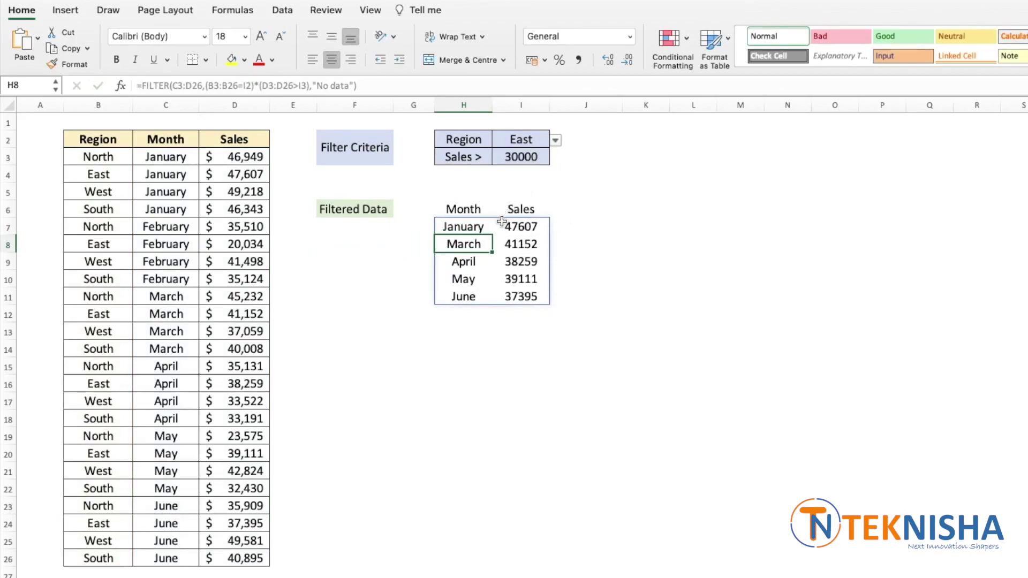
{"action": "left_click", "coordinate": [528, 159]}
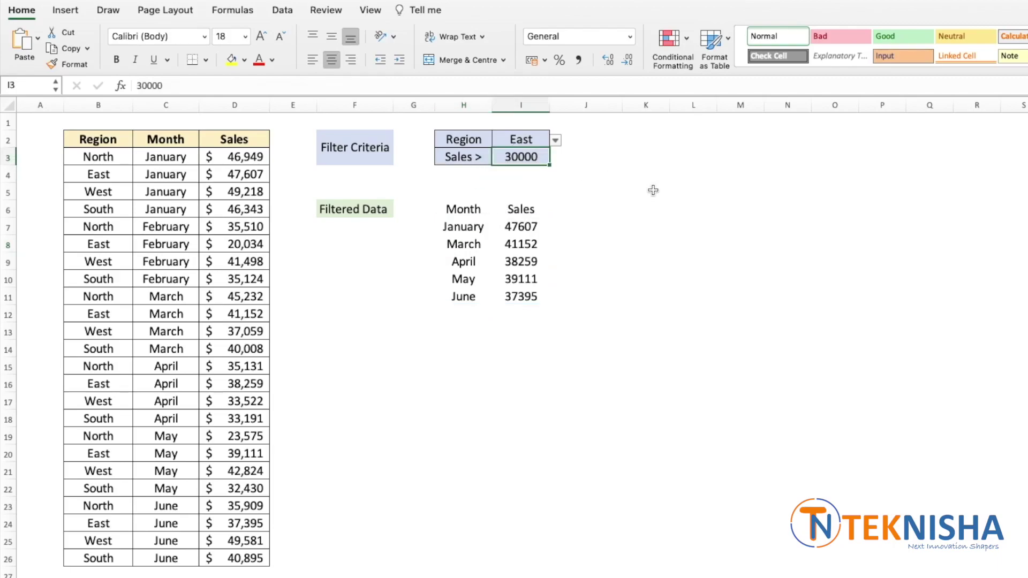
Lower the sales threshold in I3 to 20000 so February's 20034 joins the list.
{"action": "type", "text": "20000"}
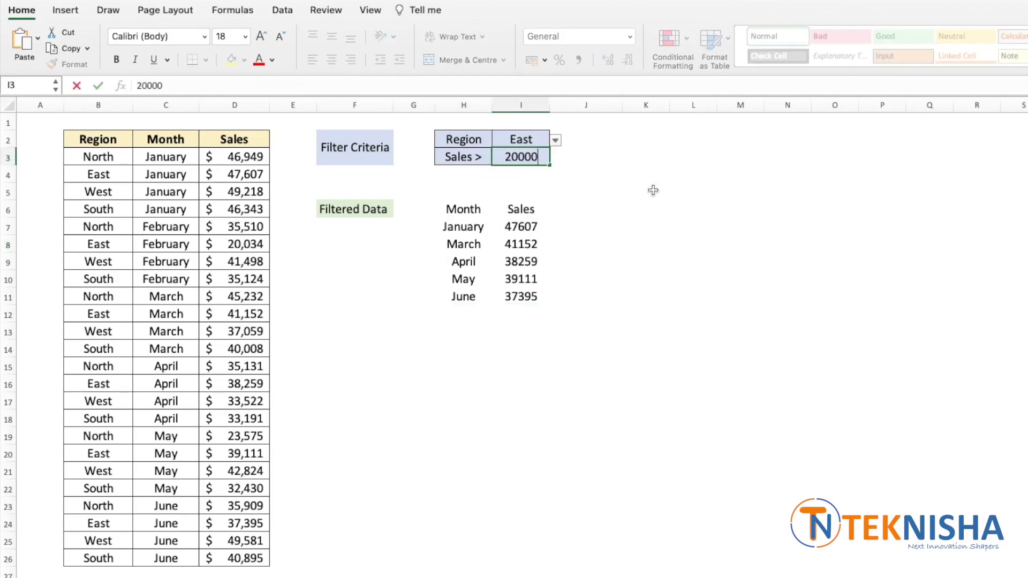
{"action": "key", "text": "Return"}
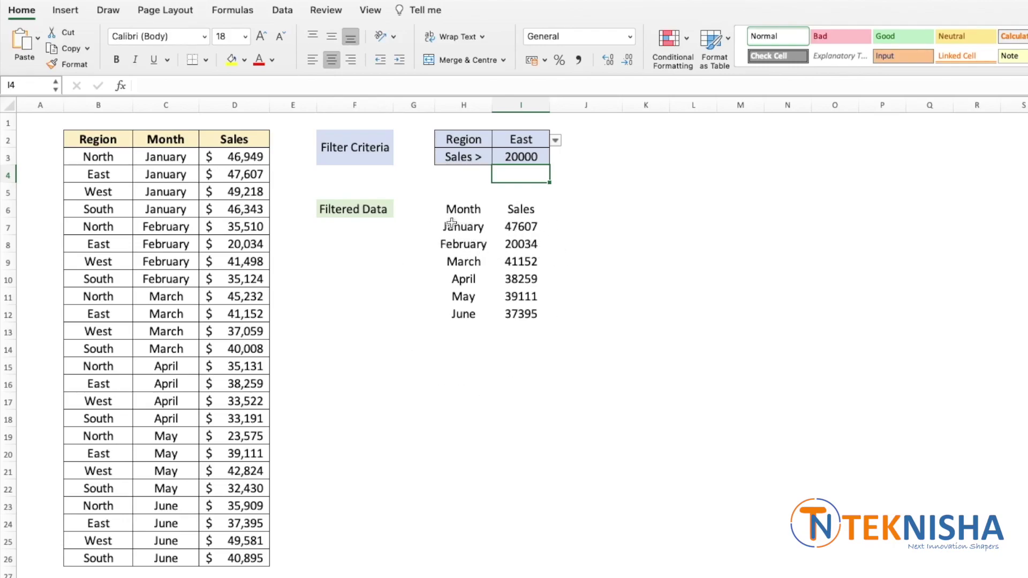
{"action": "left_click", "coordinate": [481, 247]}
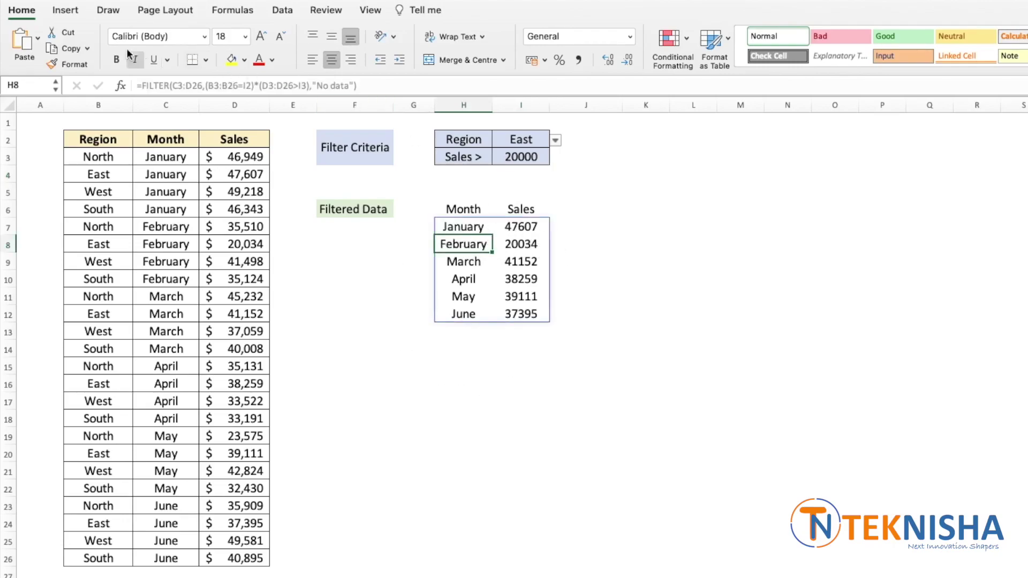
Insert a clustered column chart of the filtered months and sales.
{"action": "left_click", "coordinate": [66, 10]}
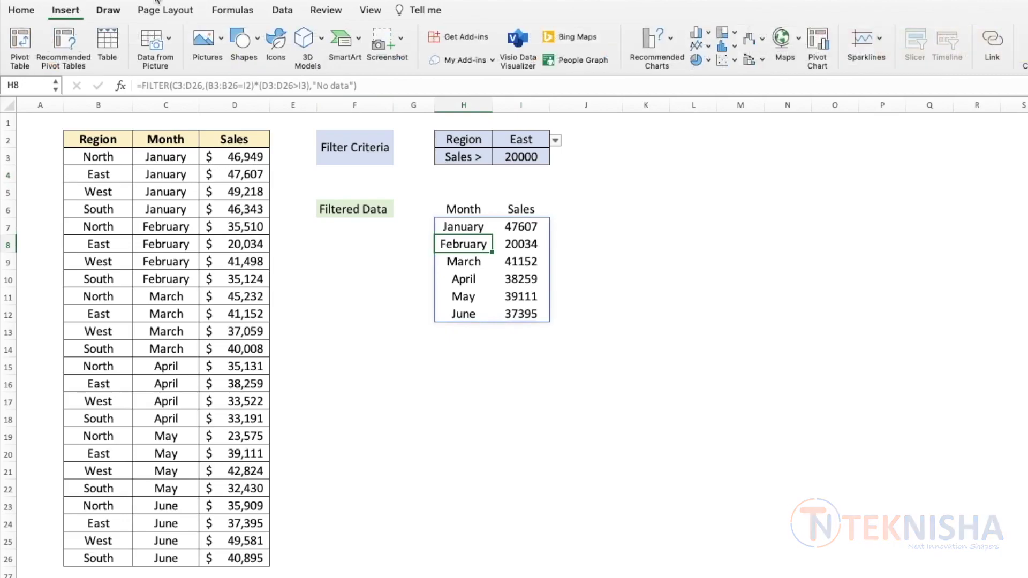
{"action": "left_click", "coordinate": [699, 33]}
{"action": "left_click", "coordinate": [728, 95]}
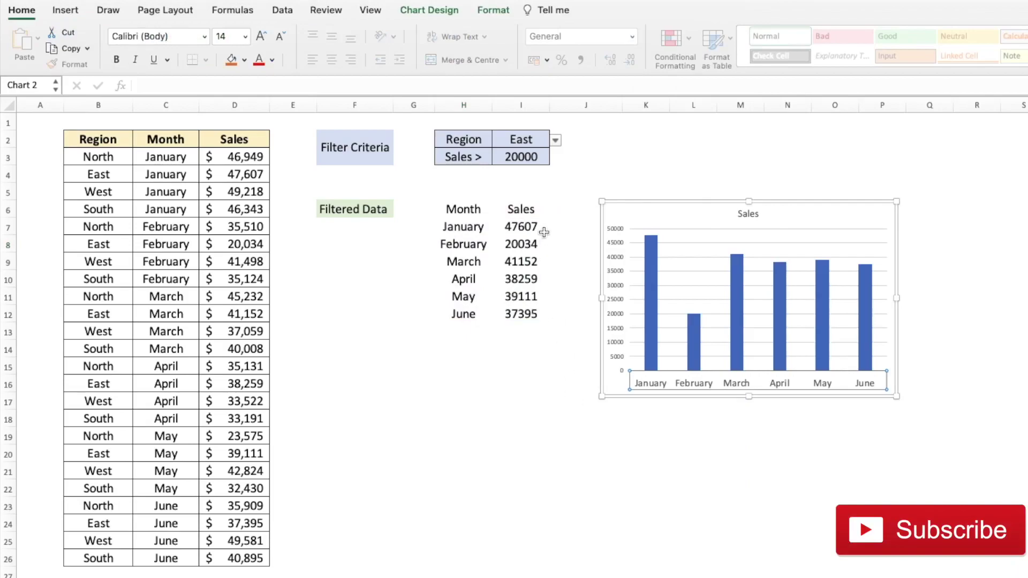
Format the filtered Sales values in column I with thousands separators and no decimals.
{"action": "left_click_drag", "start_coordinate": [527, 228], "coordinate": [512, 559]}
{"action": "left_click", "coordinate": [581, 59]}
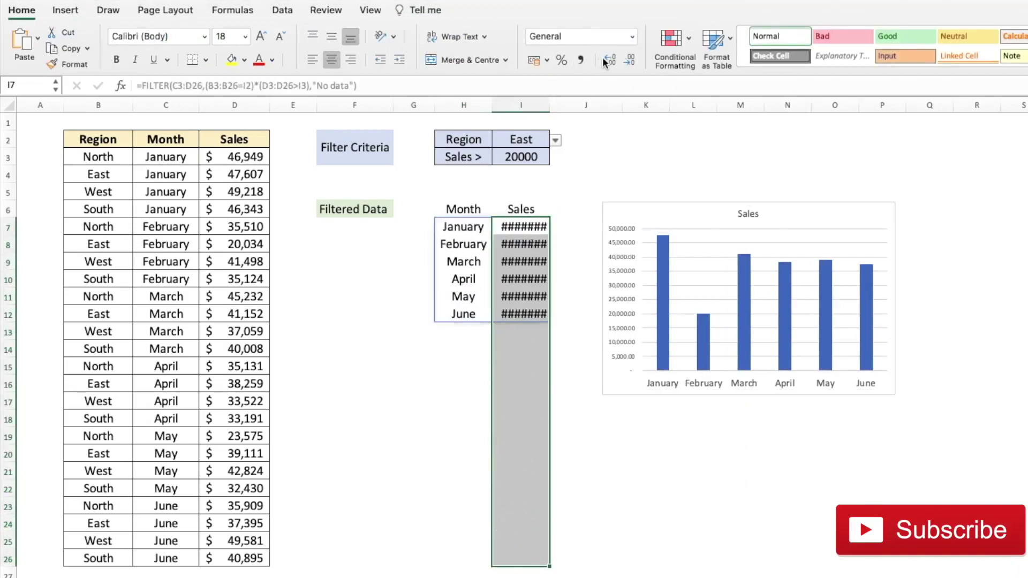
{"action": "left_click", "coordinate": [629, 60]}
{"action": "left_click", "coordinate": [629, 59]}
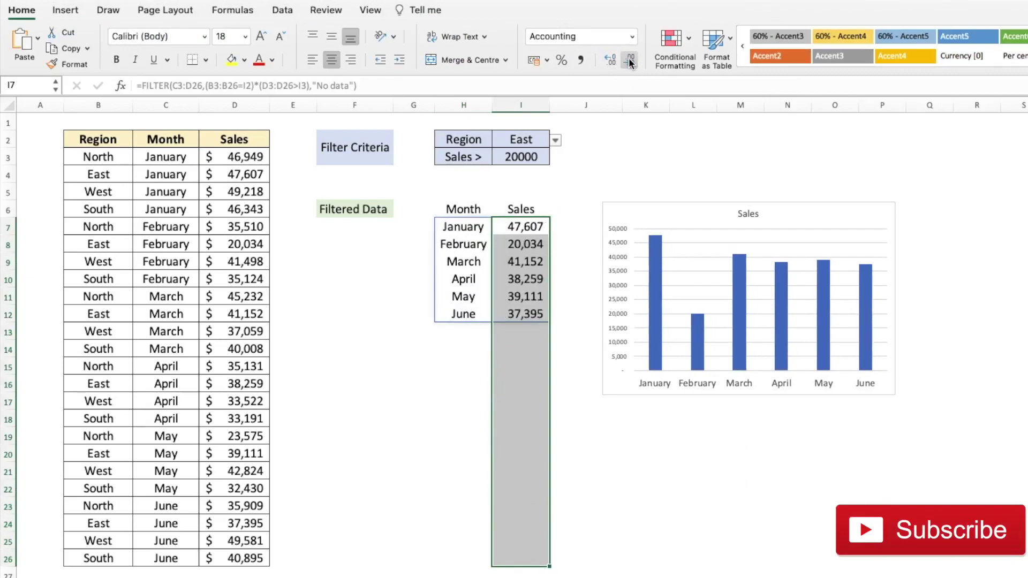
{"action": "left_click", "coordinate": [635, 524]}
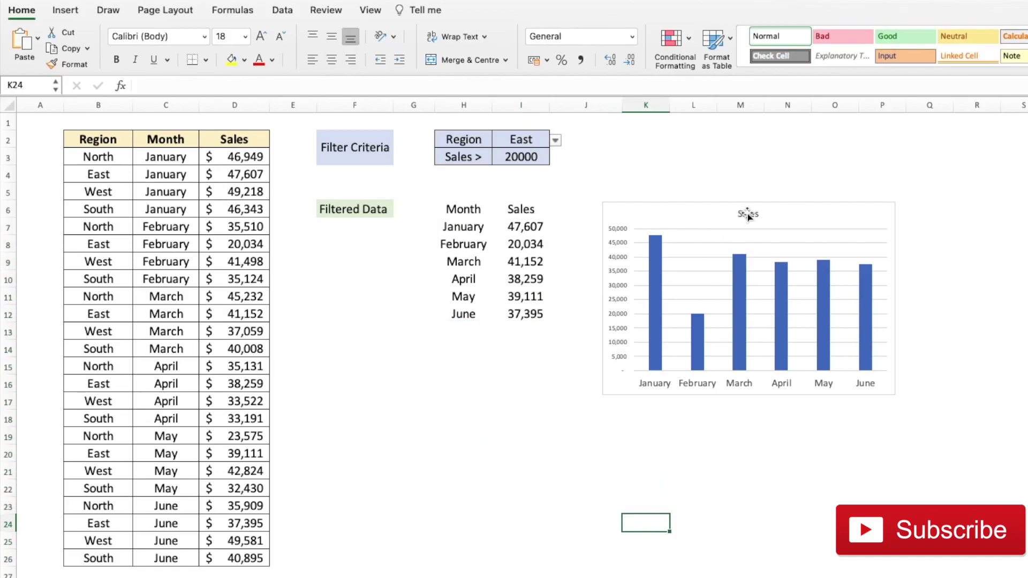
Enter =I2&" Sales > "&I3 in K1 to build the caption East Sales > 20000.
{"action": "left_click", "coordinate": [642, 128]}
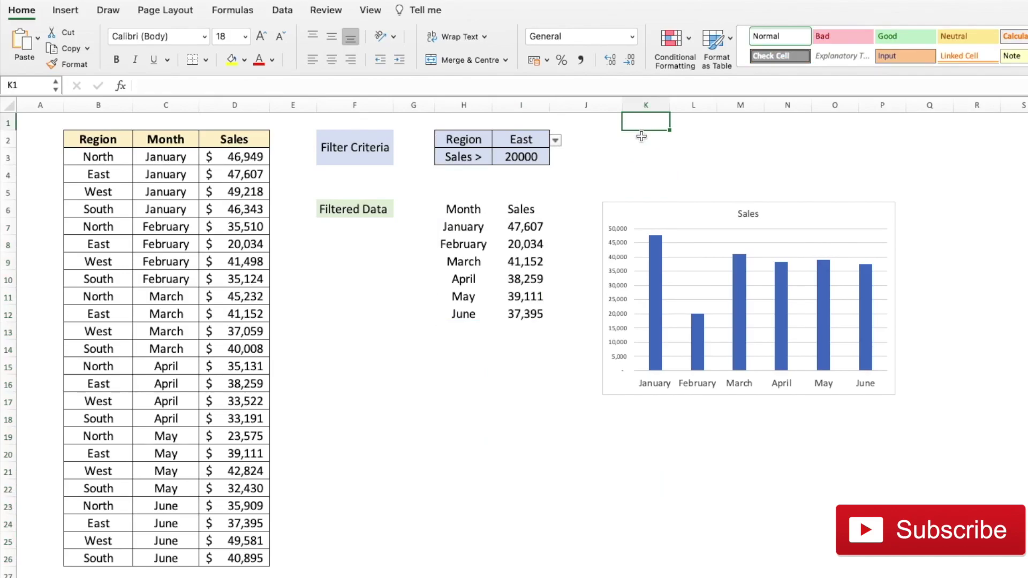
{"action": "type", "text": "="}
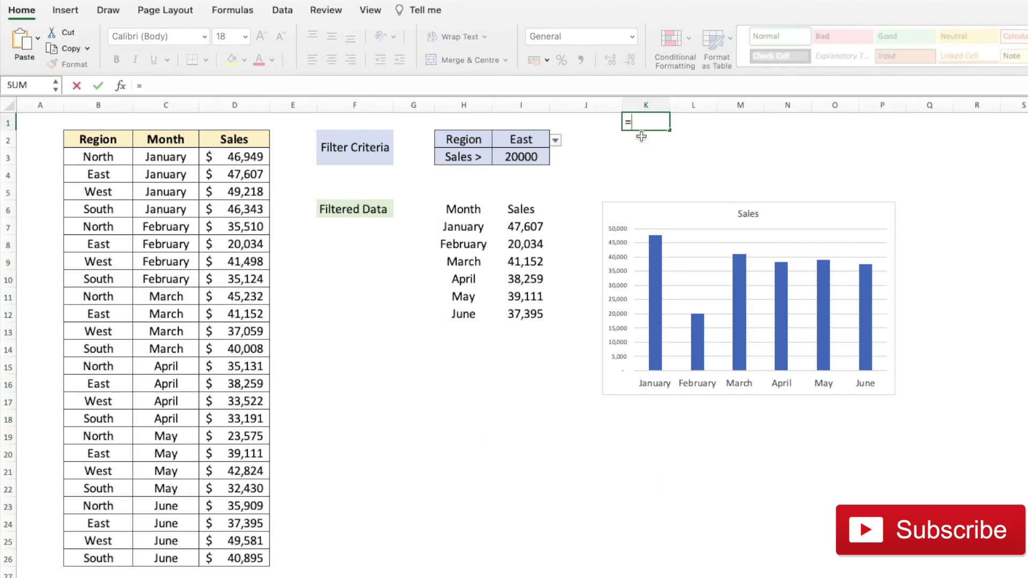
{"action": "left_click", "coordinate": [520, 138]}
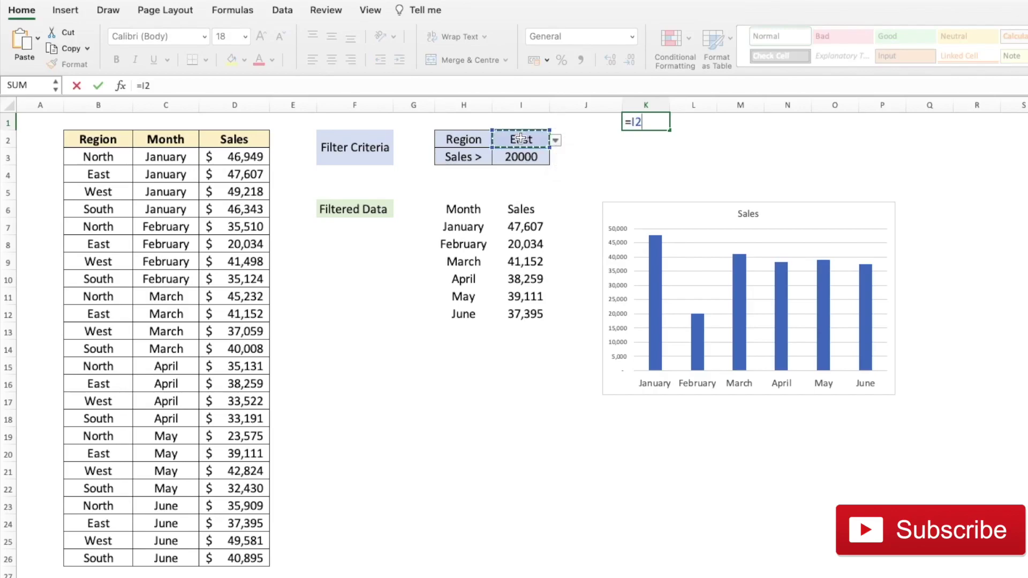
{"action": "type", "text": "&"}
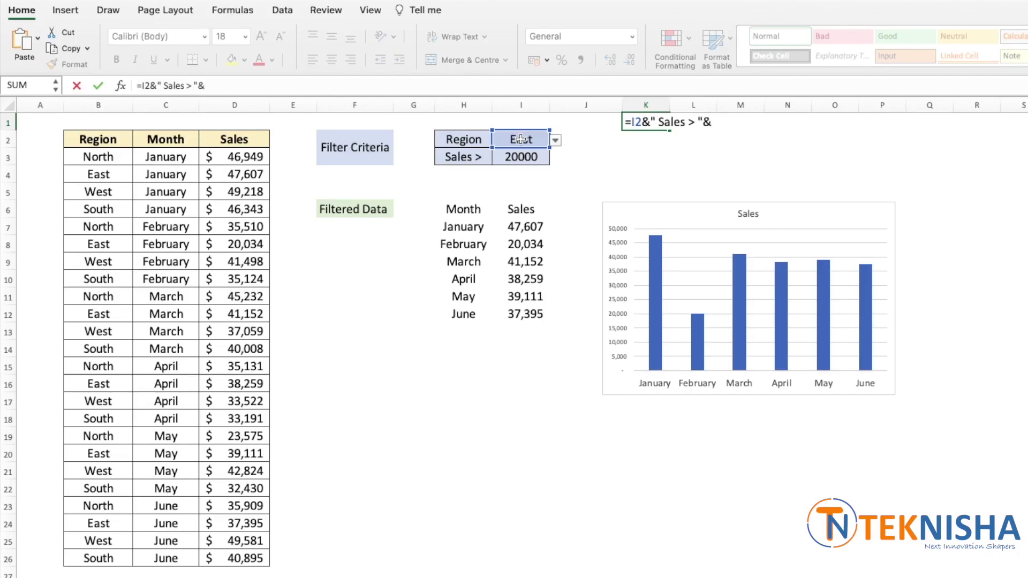
{"action": "left_click", "coordinate": [515, 162]}
{"action": "key", "text": "Return"}
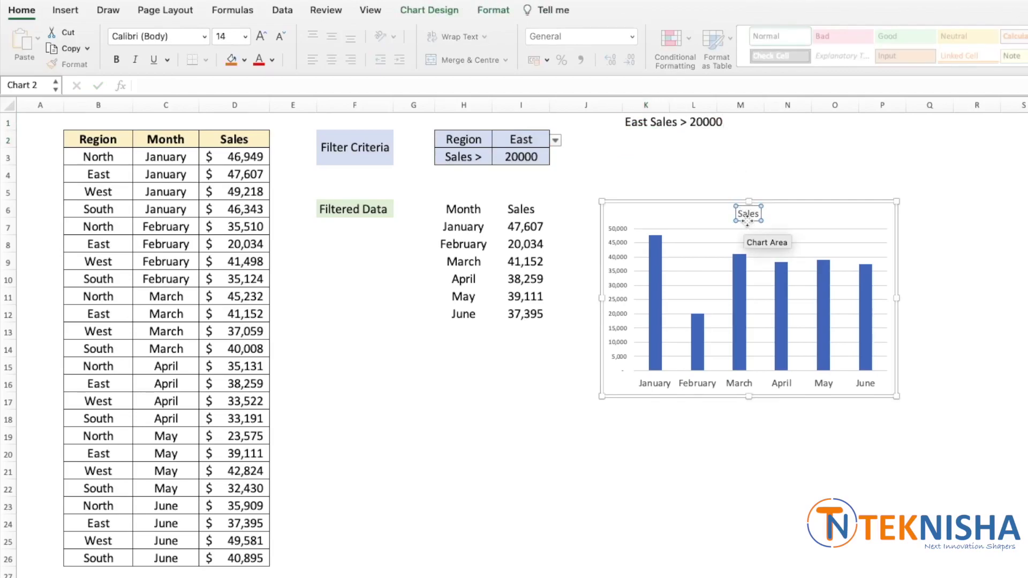
Link the chart title to cell K1 so it reads East Sales > 20000.
{"action": "left_click", "coordinate": [181, 86]}
{"action": "type", "text": "="}
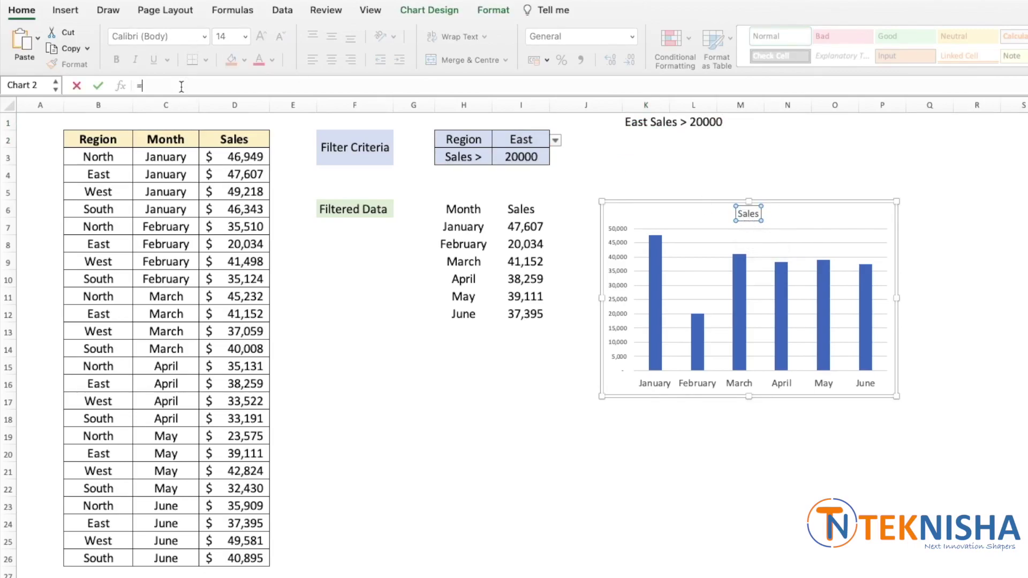
{"action": "left_click", "coordinate": [638, 120]}
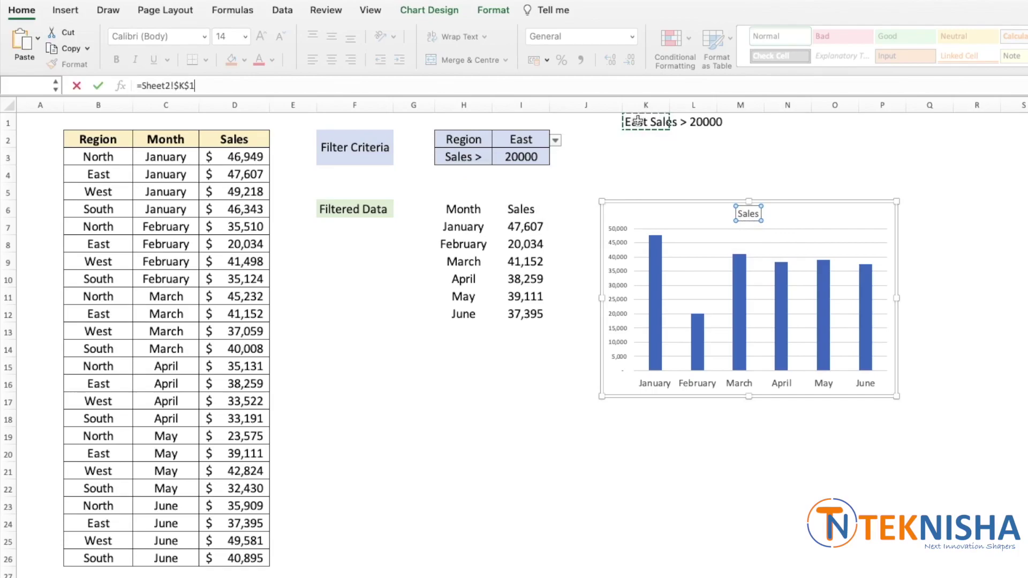
{"action": "key", "text": "Return"}
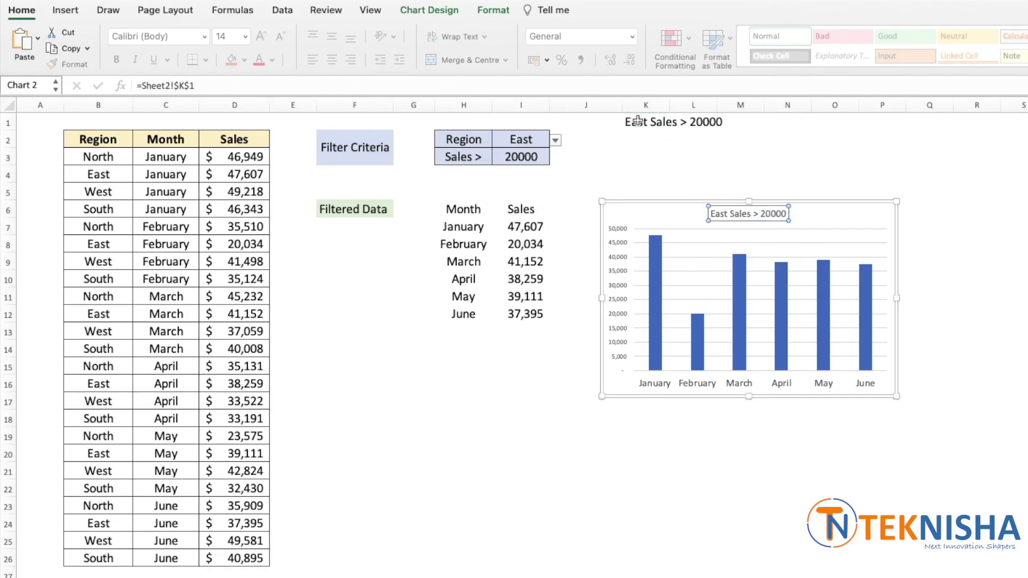
{"action": "key", "text": "Escape"}
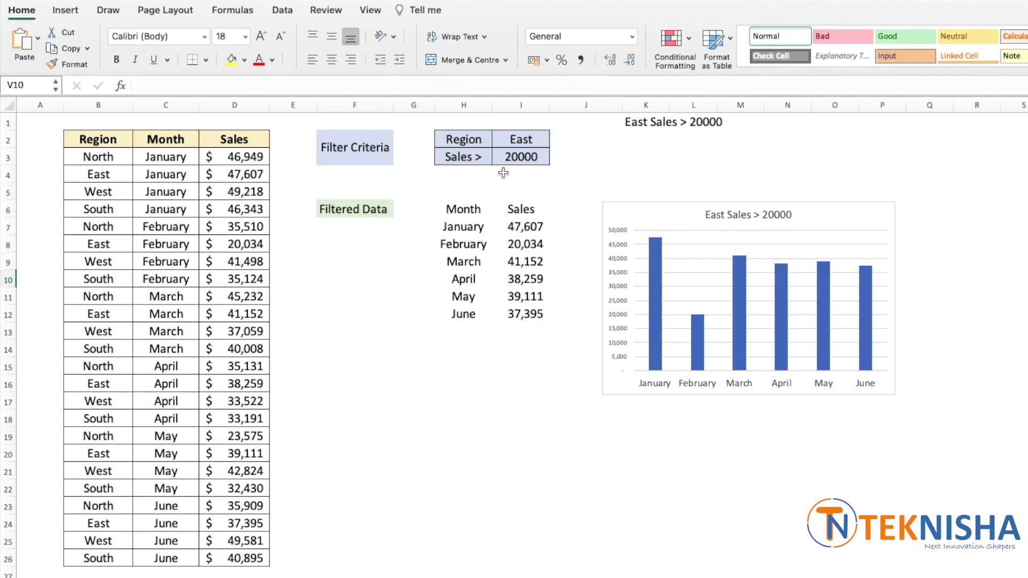
Switch the region in I2 to North and raise the I3 threshold to 40000.
{"action": "left_click", "coordinate": [511, 140]}
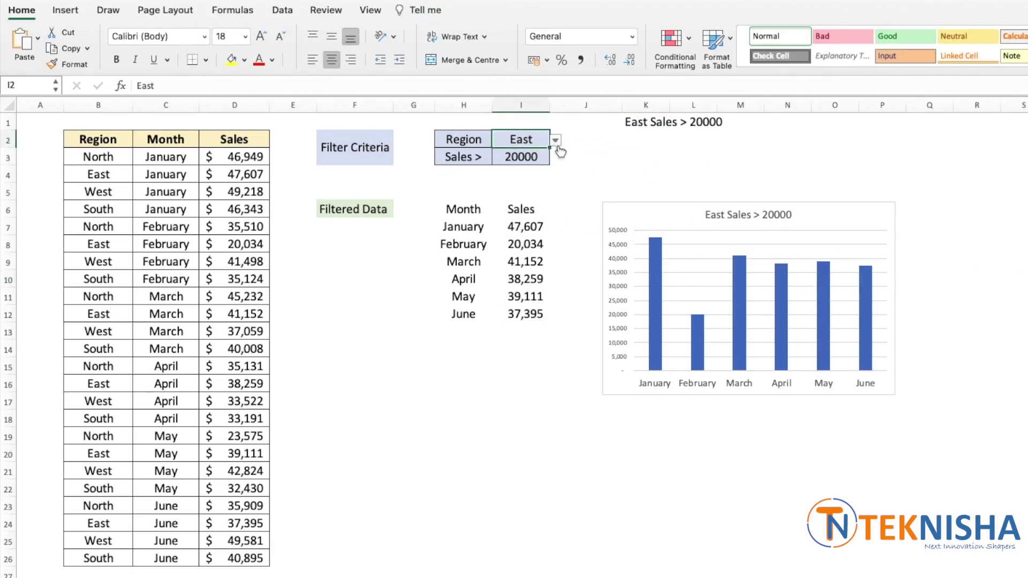
{"action": "left_click", "coordinate": [555, 141]}
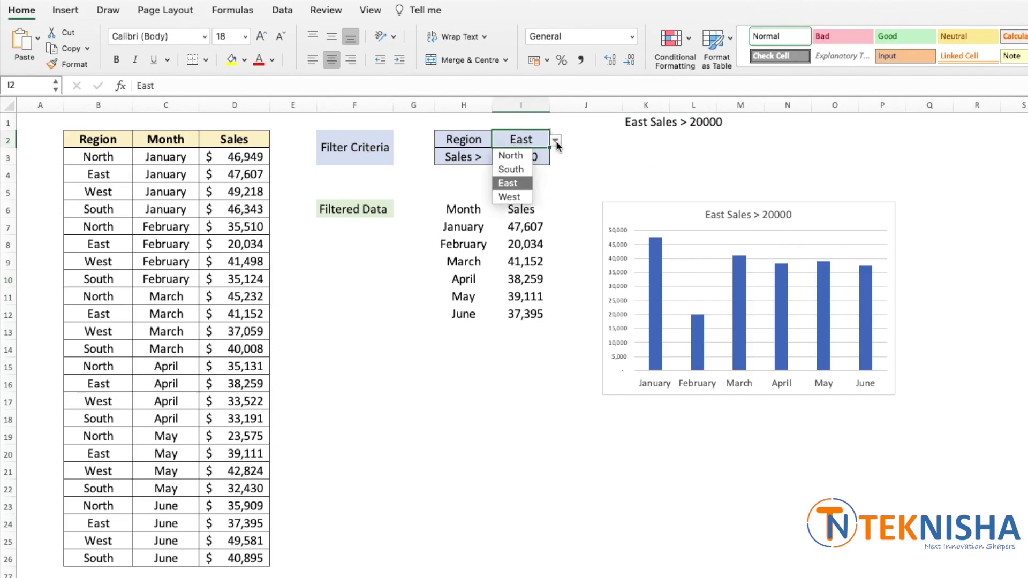
{"action": "left_click", "coordinate": [510, 155]}
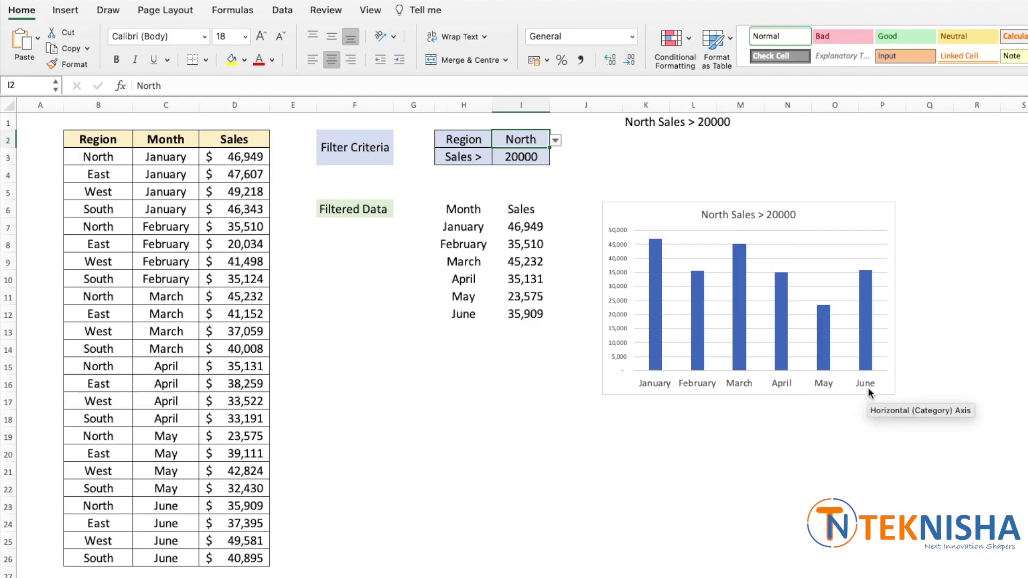
{"action": "left_click", "coordinate": [512, 167]}
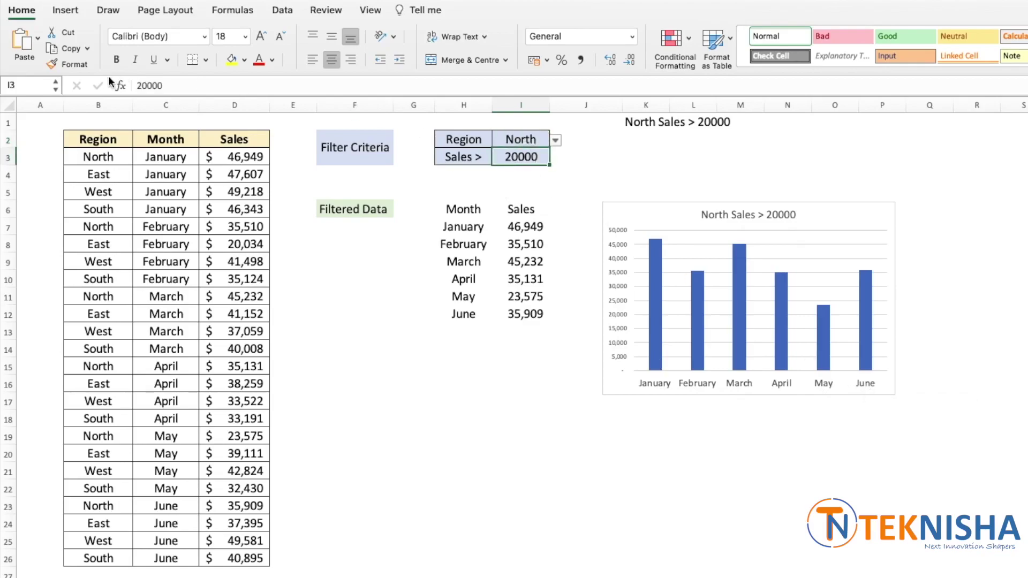
{"action": "left_click", "coordinate": [140, 86]}
{"action": "key", "text": "BackSpace"}
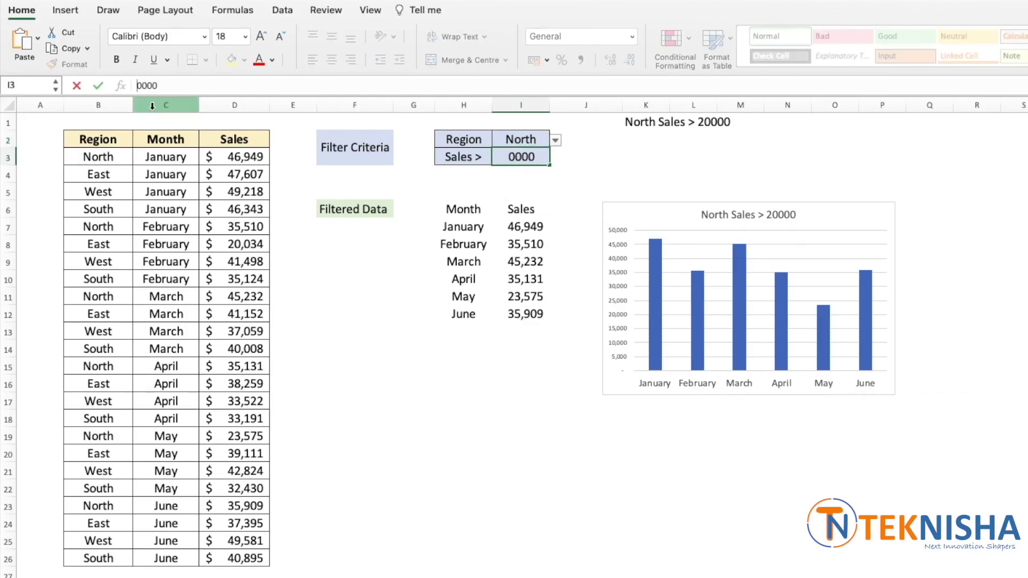
{"action": "type", "text": "4"}
{"action": "key", "text": "Return"}
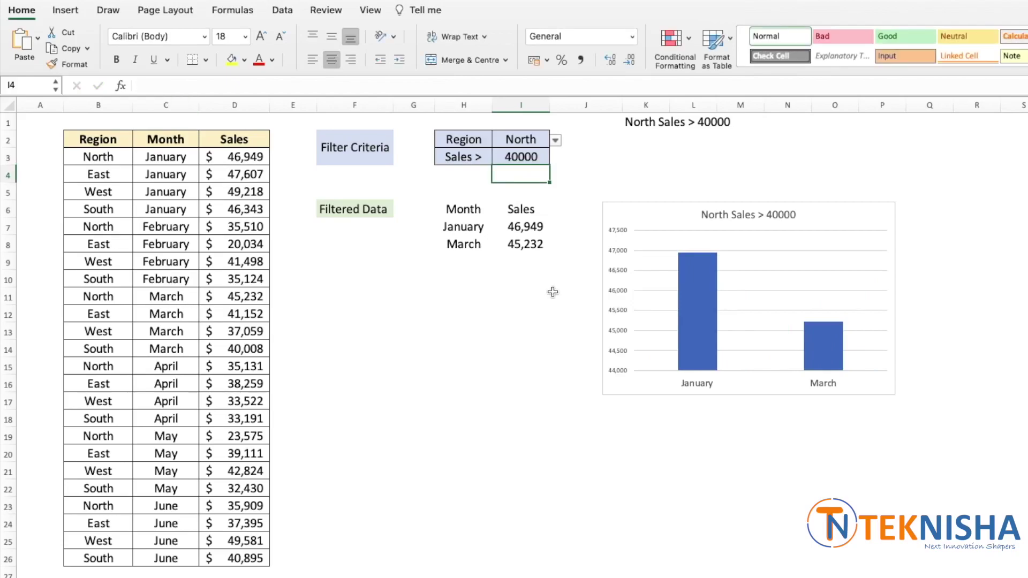